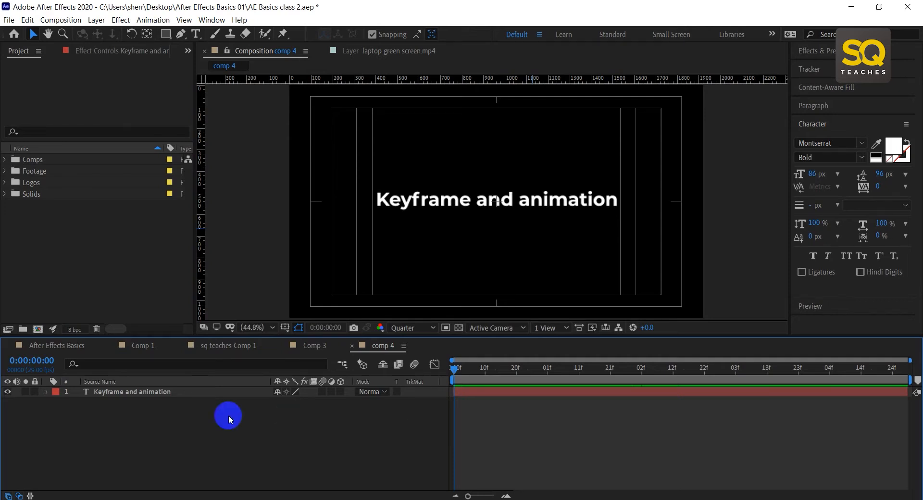
Expand the "Keyframe and animation" text layer to show its Transform properties.
click(104, 393)
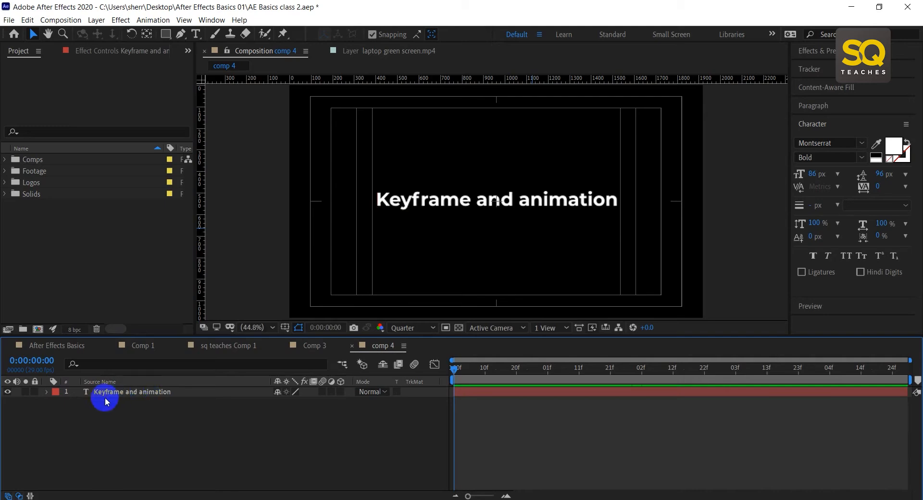
click(175, 425)
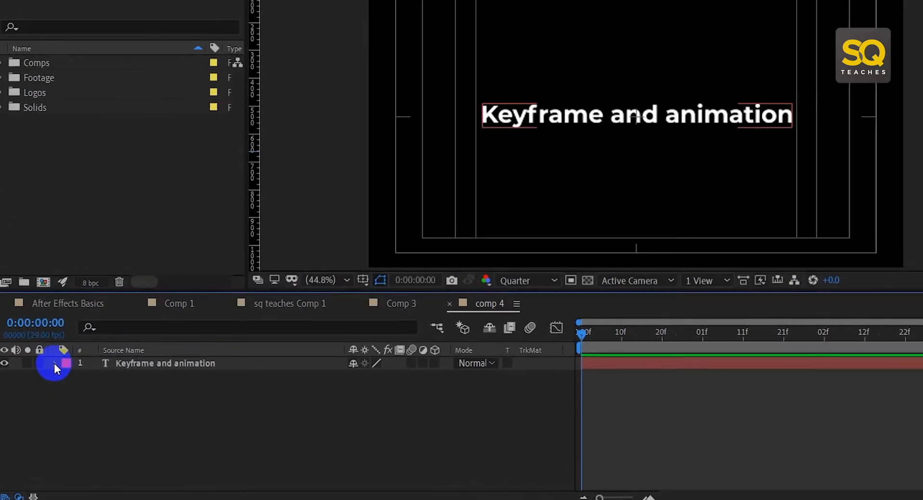
click(53, 363)
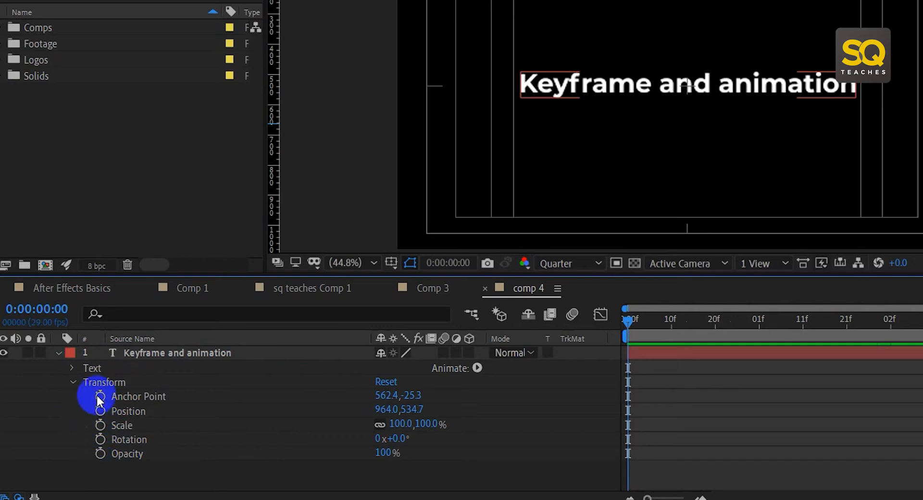
click(103, 466)
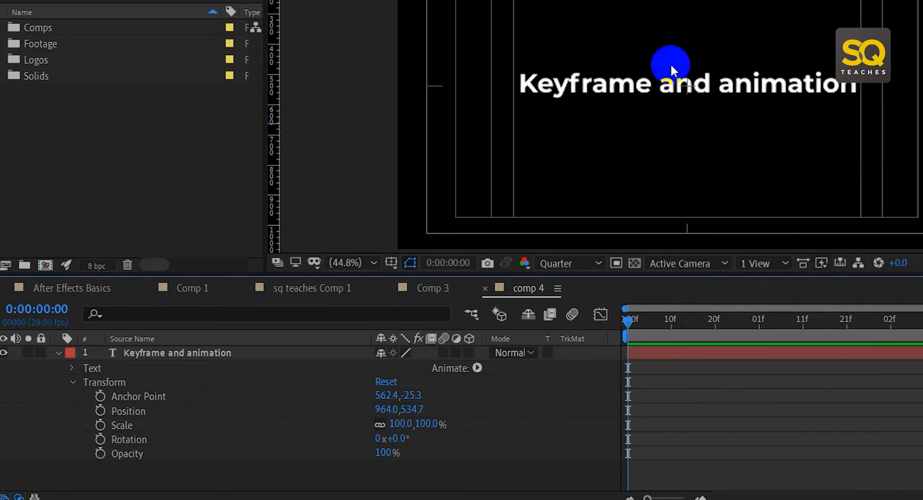
Try a Position keyframe on the text layer at 0:00:00:00, and remove it again from 0:00:01:26.
click(101, 412)
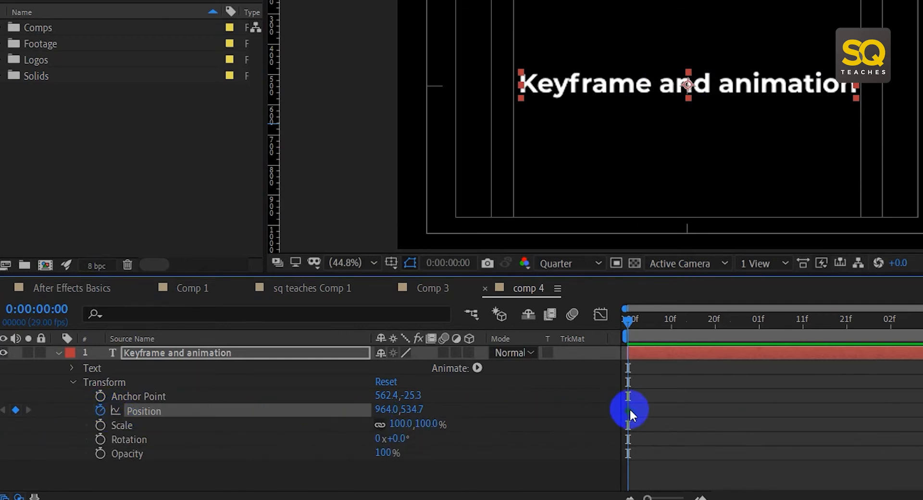
mouse_move(628, 409)
click(746, 321)
click(870, 323)
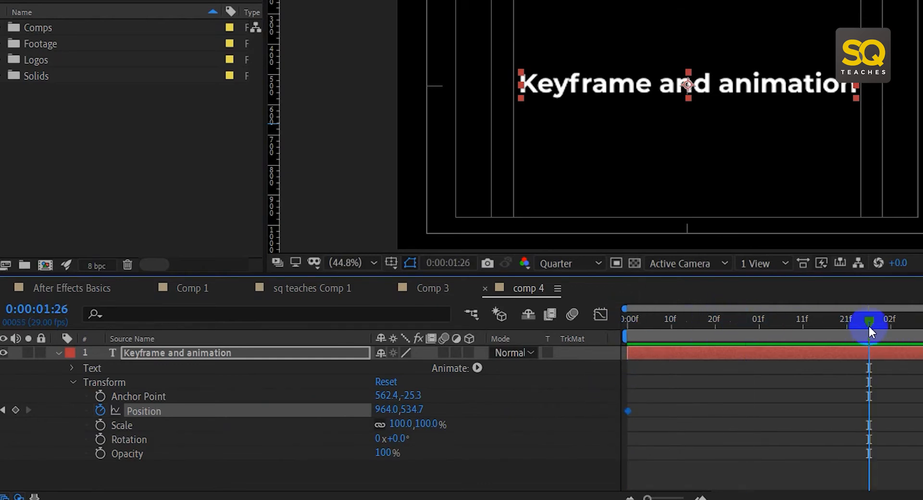
click(100, 410)
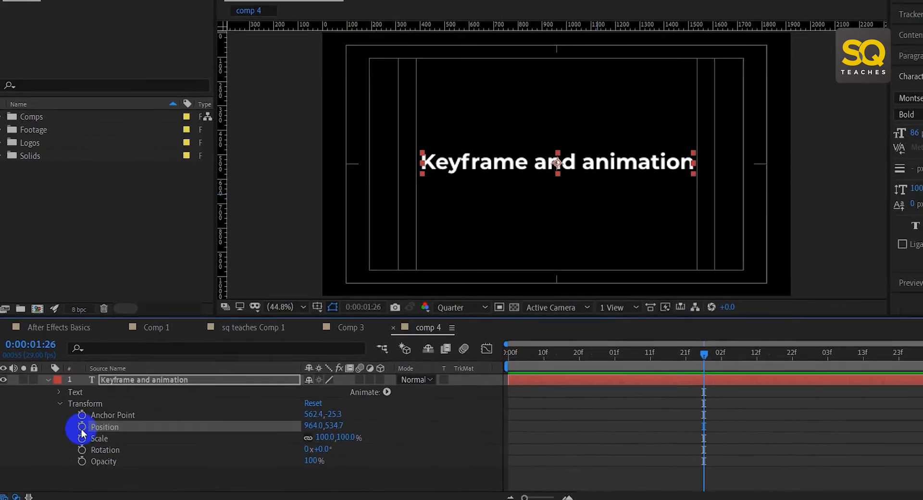
Enable keyframing for the text layer's Position with a first keyframe at 0:00:01:26.
click(82, 428)
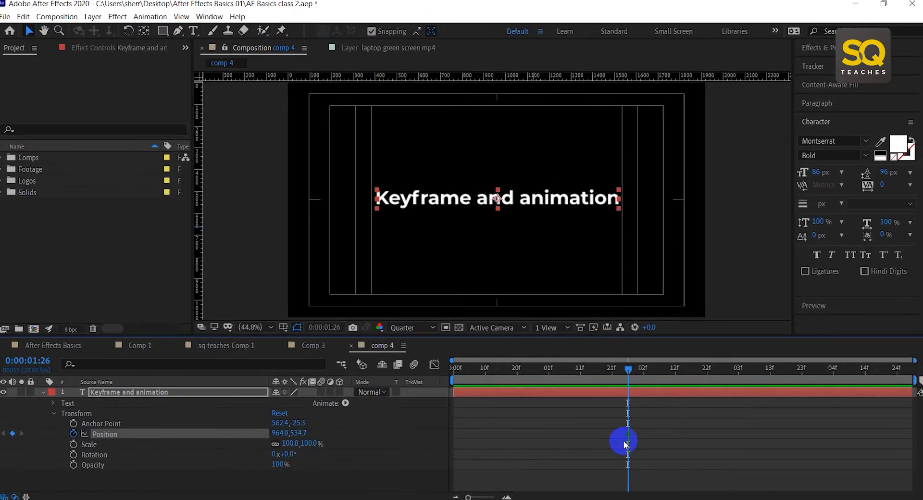
drag(633, 367, 701, 369)
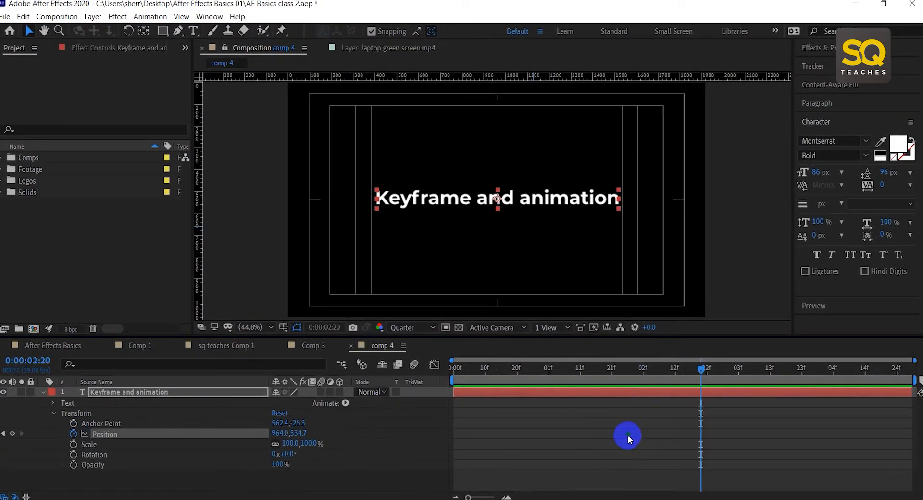
mouse_move(628, 436)
drag(626, 370, 628, 370)
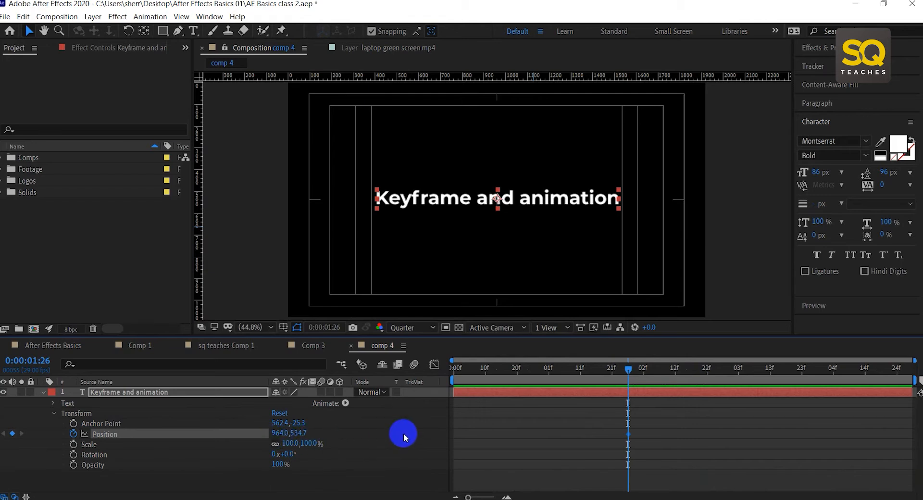
Add a second Position keyframe at 0:00:02:26 with the vertical value set to 989.7.
click(719, 368)
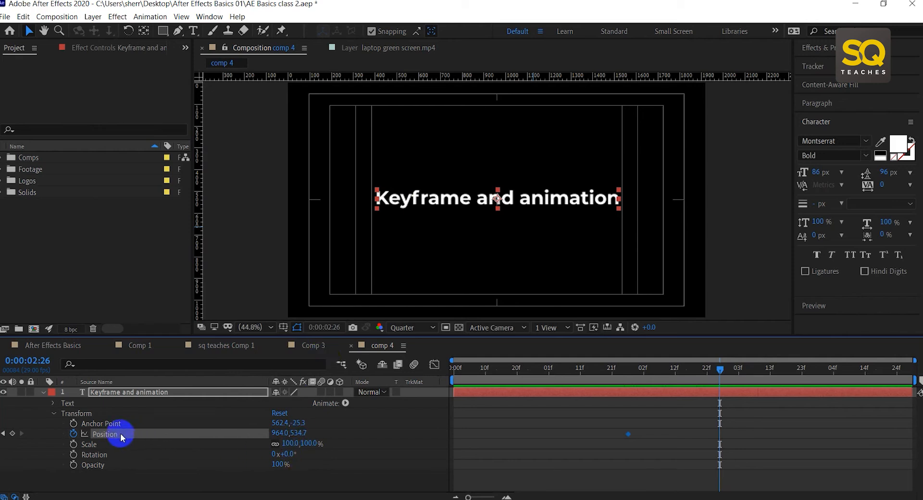
click(298, 432)
drag(299, 433, 558, 447)
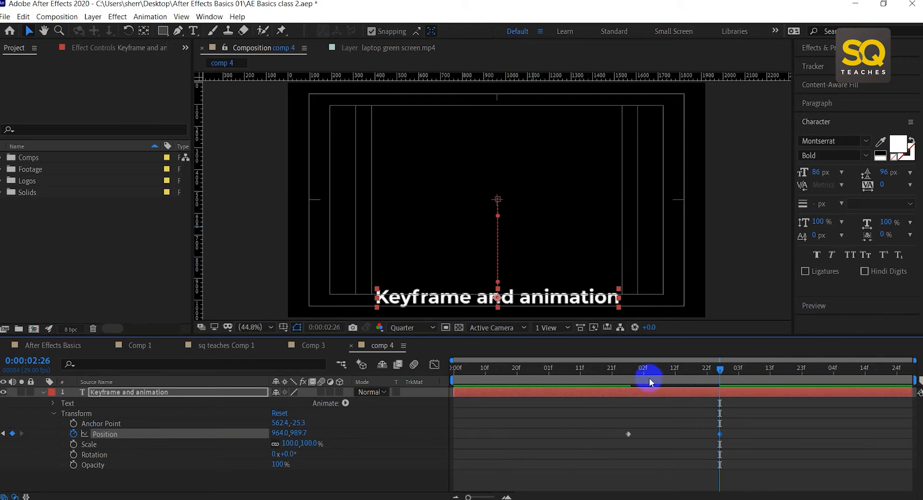
Scrub back and forth between the two Position keyframes to examine the text's vertical movement.
click(632, 373)
mouse_move(631, 373)
mouse_down()
mouse_move(726, 373)
mouse_move(619, 377)
mouse_move(721, 375)
mouse_move(629, 378)
mouse_up()
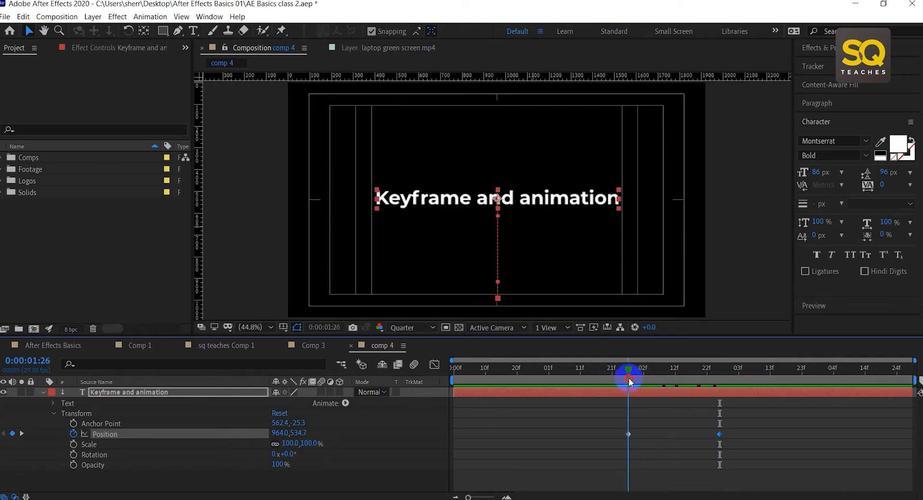
click(721, 373)
drag(721, 374, 626, 378)
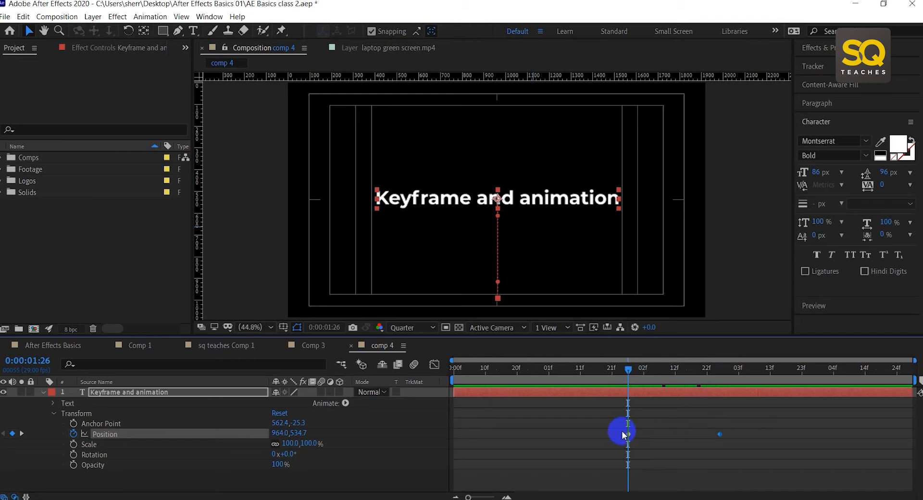
drag(624, 368, 717, 373)
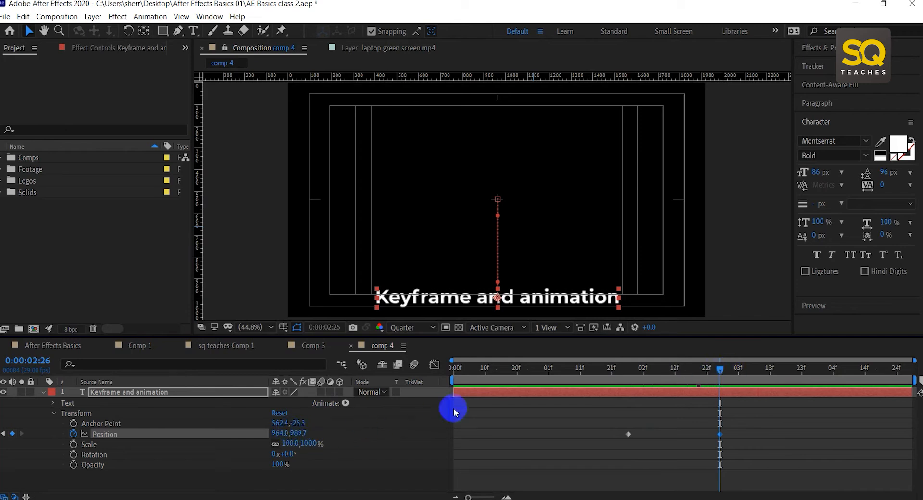
drag(721, 370, 629, 368)
click(298, 437)
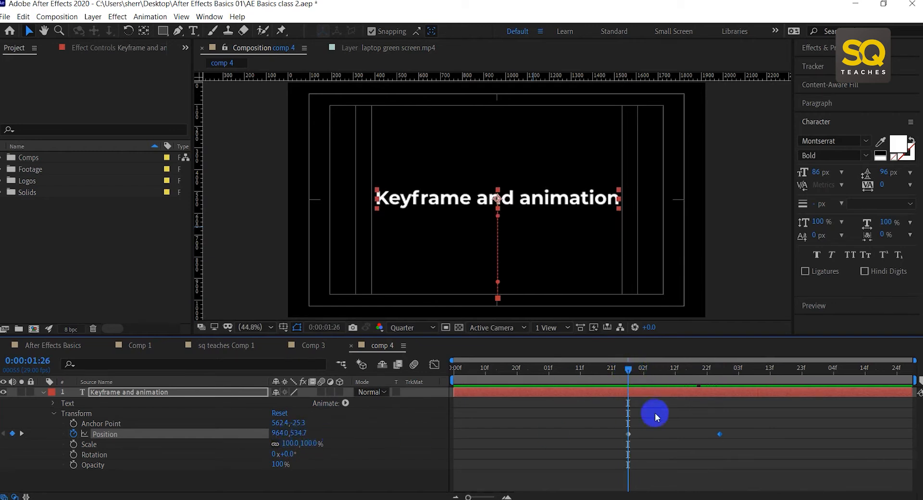
drag(644, 376, 685, 370)
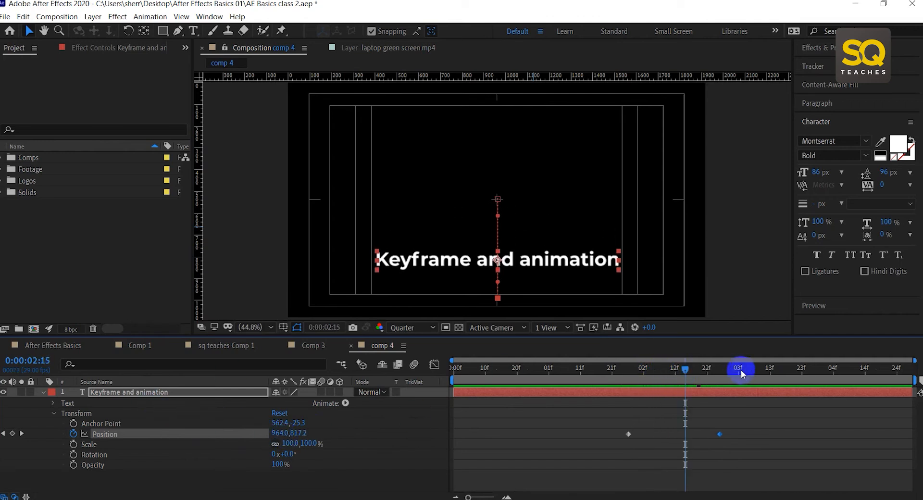
mouse_move(703, 371)
mouse_down()
mouse_move(721, 370)
mouse_move(624, 370)
mouse_move(715, 368)
mouse_up()
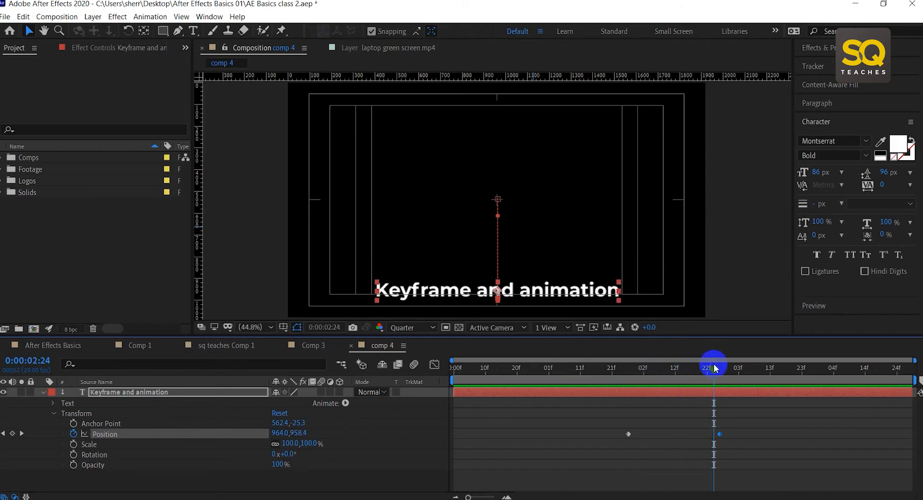
drag(626, 373, 721, 377)
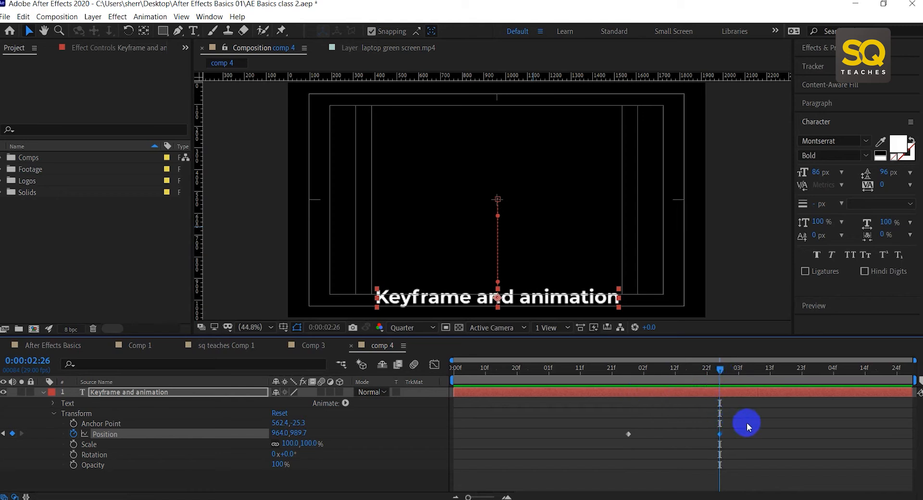
Move both Position keyframes together so the first sits at 0:00:00:00, and preview the animation from the start.
drag(756, 425, 596, 456)
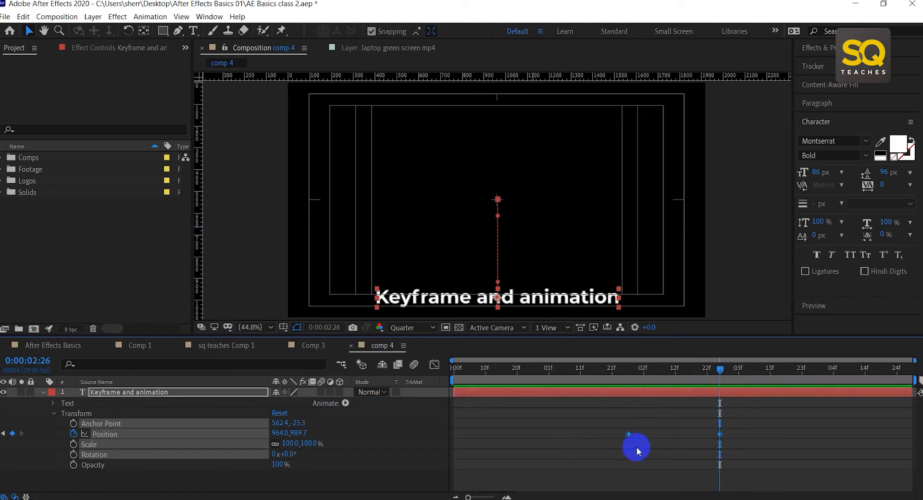
drag(759, 423, 591, 445)
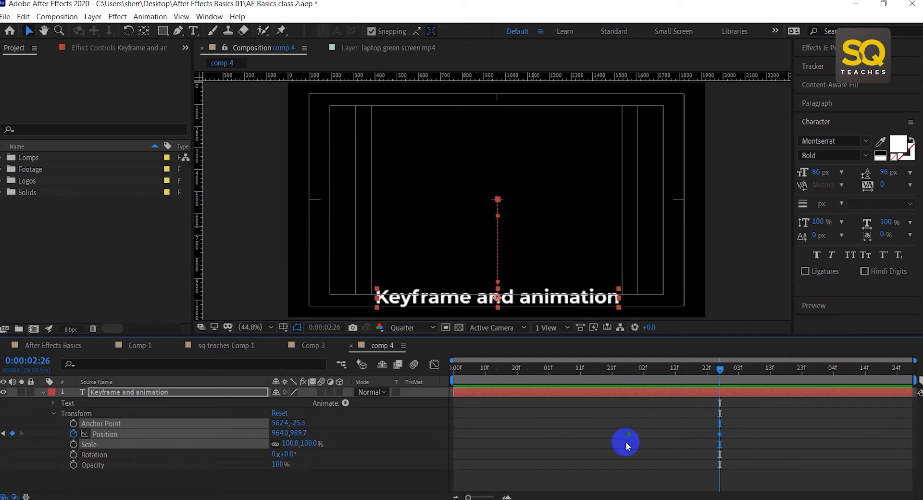
drag(739, 419, 690, 452)
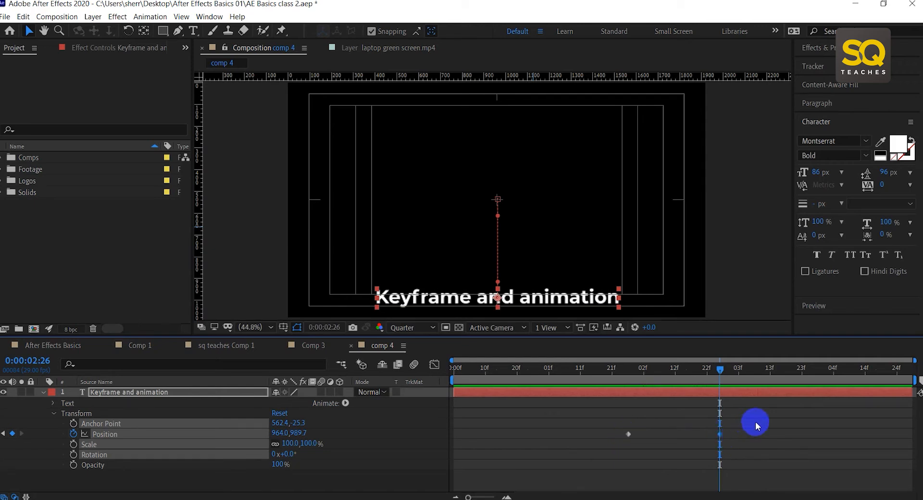
drag(755, 421, 455, 444)
drag(470, 379, 437, 376)
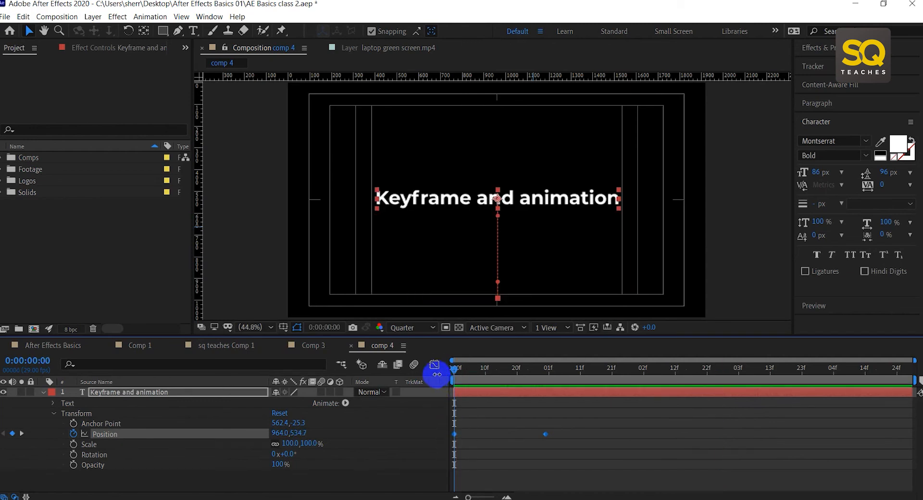
key(space)
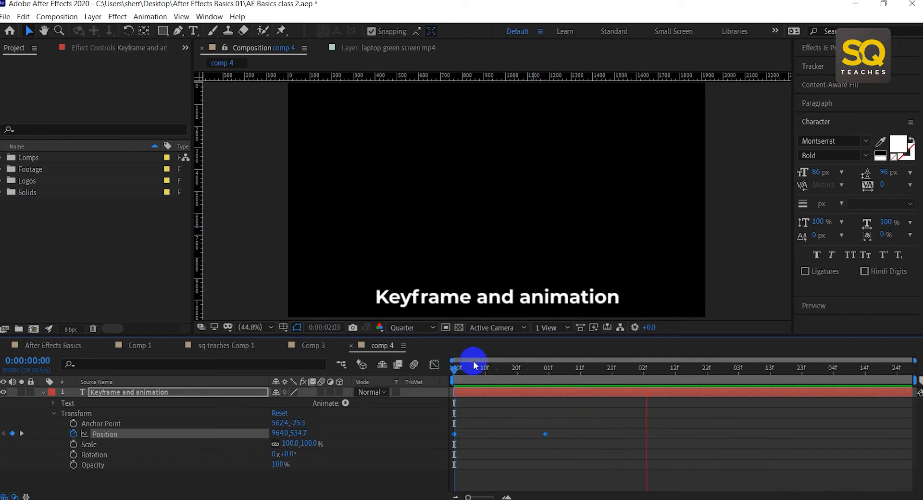
End the work area at 0:00:01:10 and preview the animation within it.
click(534, 369)
drag(556, 369, 579, 369)
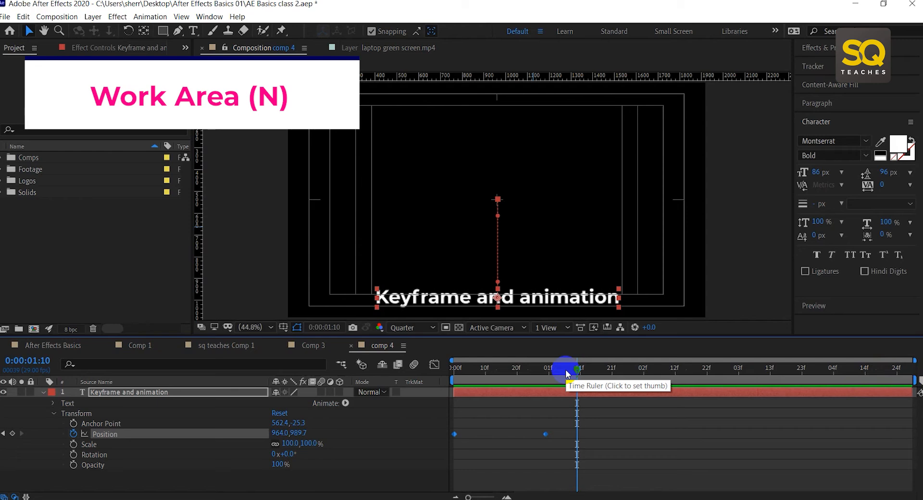
key(n)
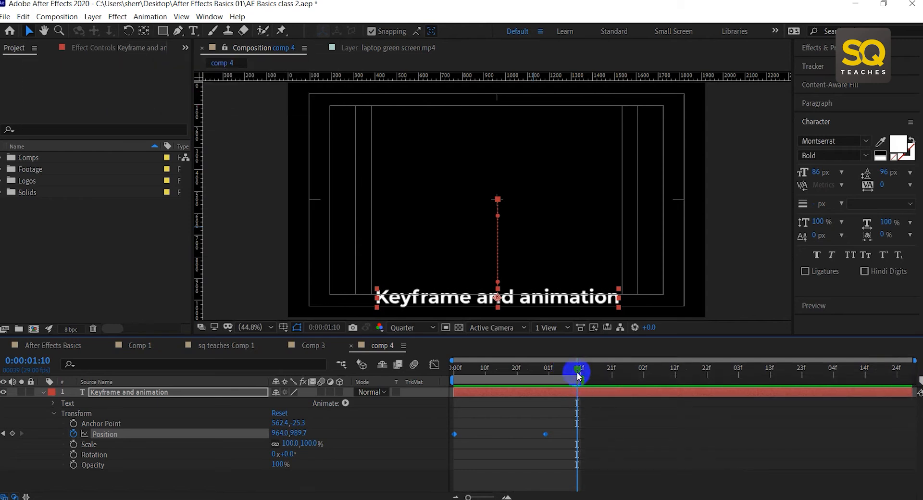
key(space)
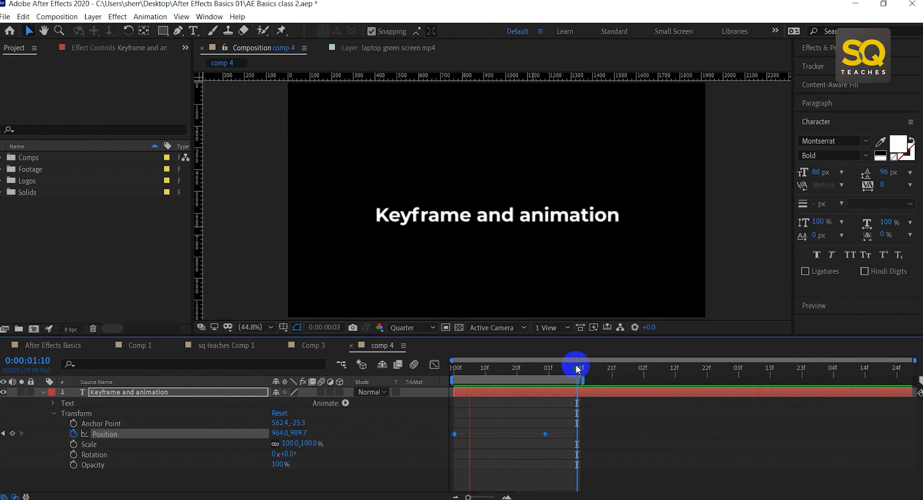
key(space)
Try moving the second Position keyframe earlier, return it to 0:00:01:00 and preview the animation.
click(467, 369)
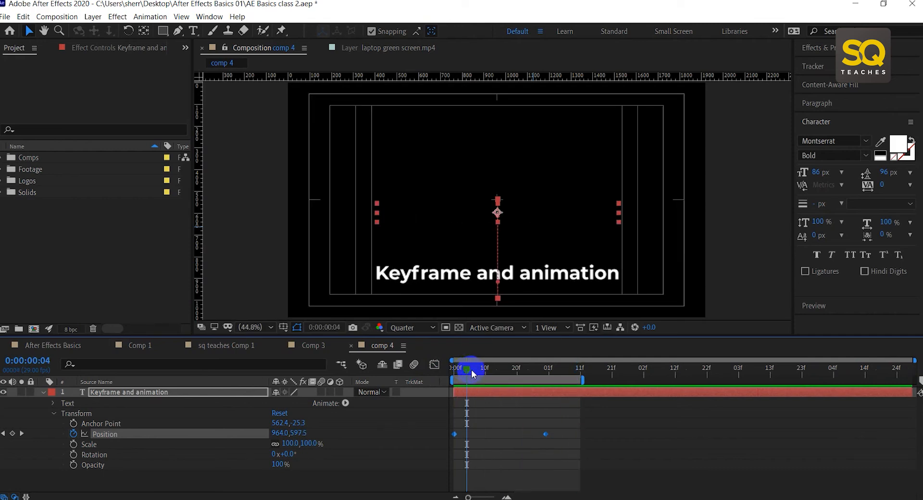
drag(470, 371, 498, 373)
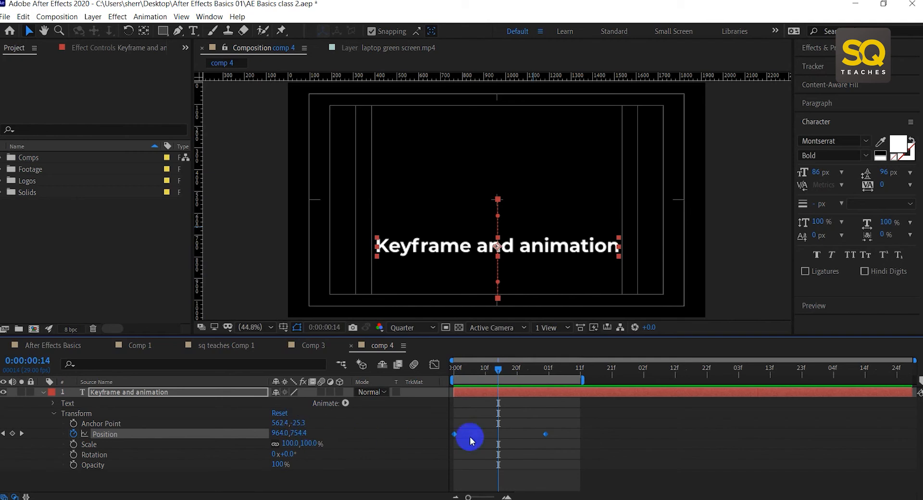
click(556, 437)
drag(548, 435, 520, 440)
drag(521, 369, 546, 371)
drag(517, 434, 550, 429)
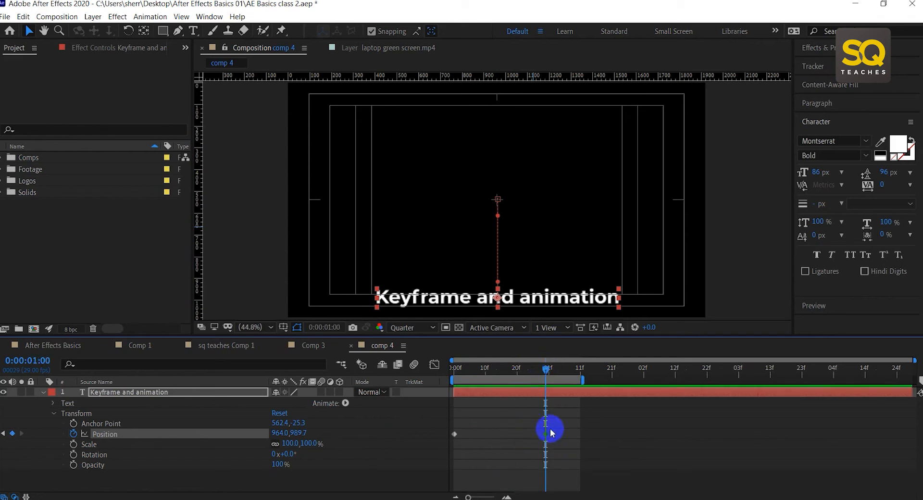
key(space)
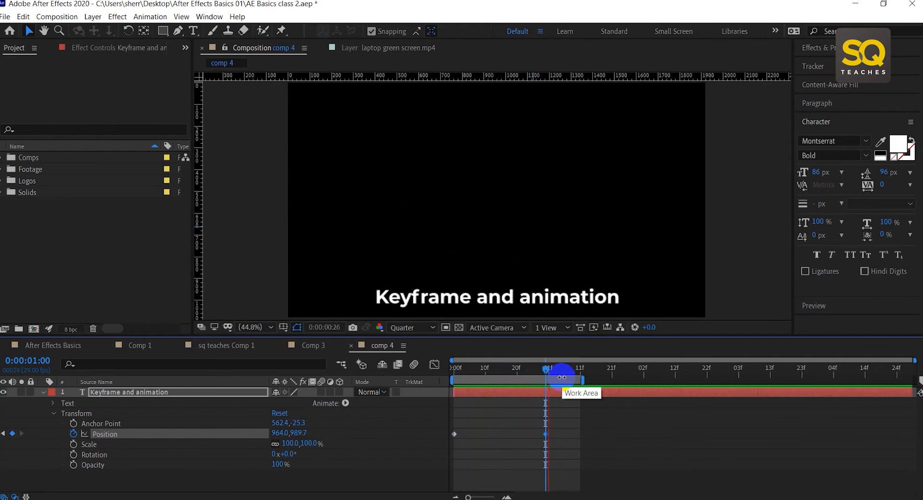
Move the second Position keyframe to 0:00:00:15 and preview the faster animation.
click(503, 368)
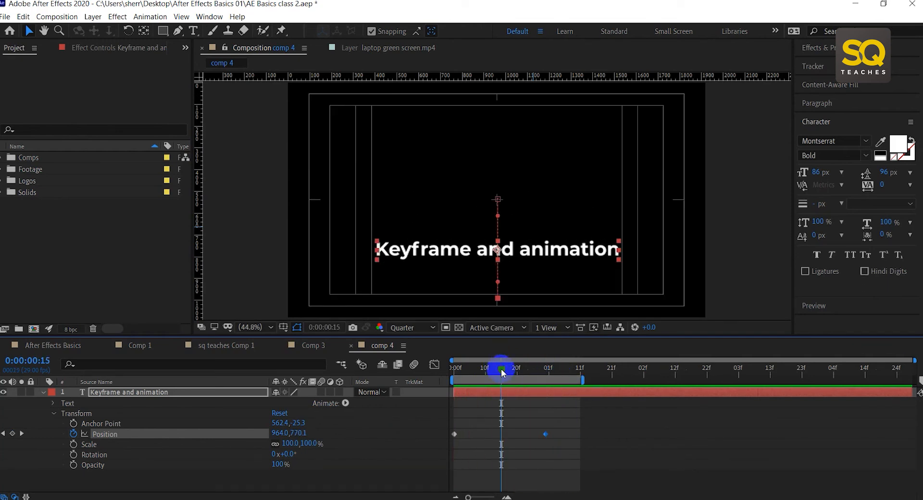
mouse_move(547, 435)
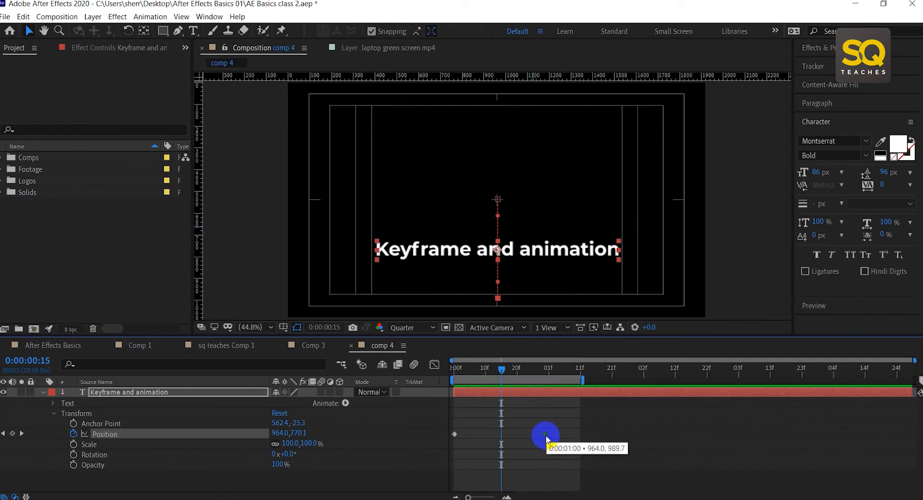
drag(546, 435, 501, 436)
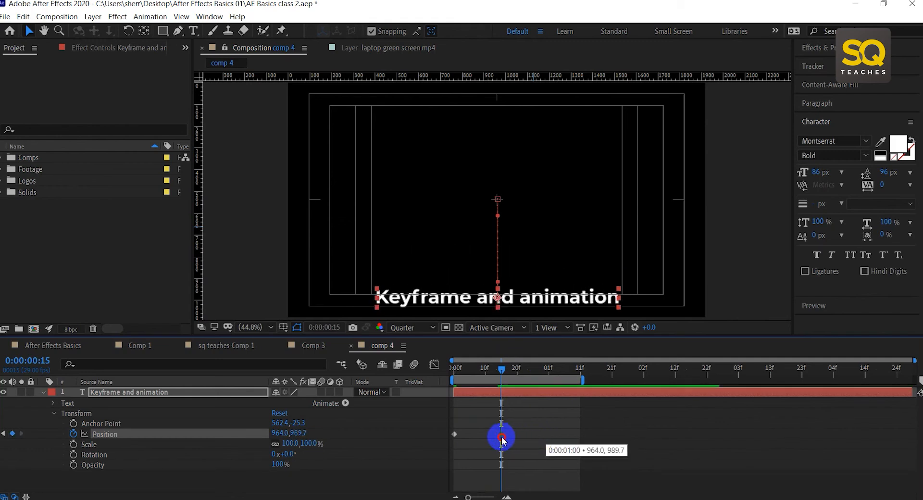
key(space)
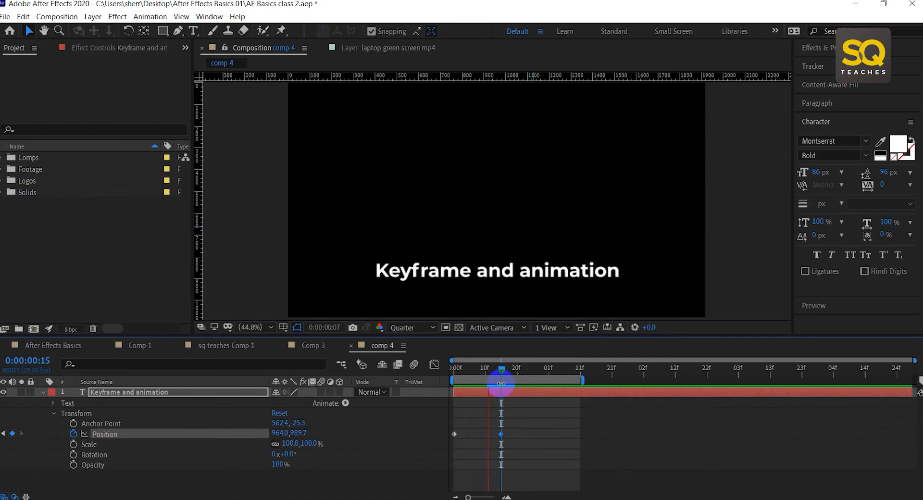
Move the second Position keyframe to 0:00:01:01 and extend the work area to the end of the composition.
drag(518, 374, 549, 371)
drag(503, 435, 550, 436)
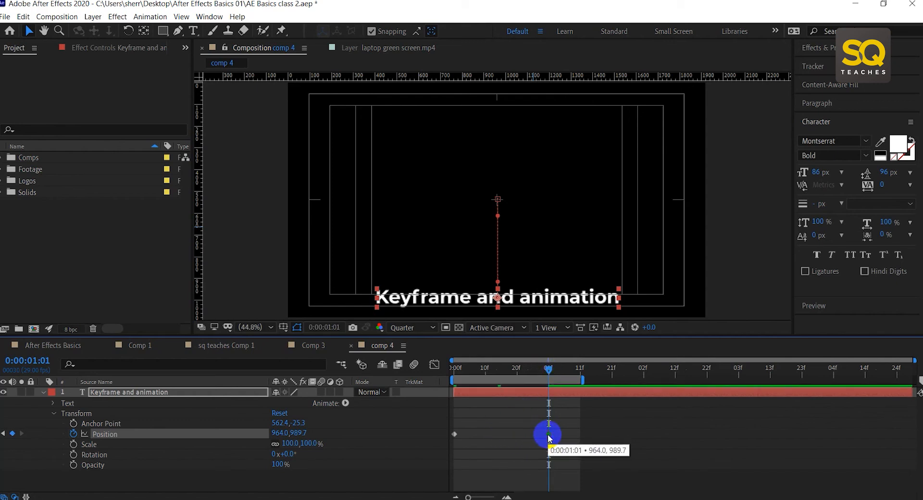
drag(583, 379, 917, 376)
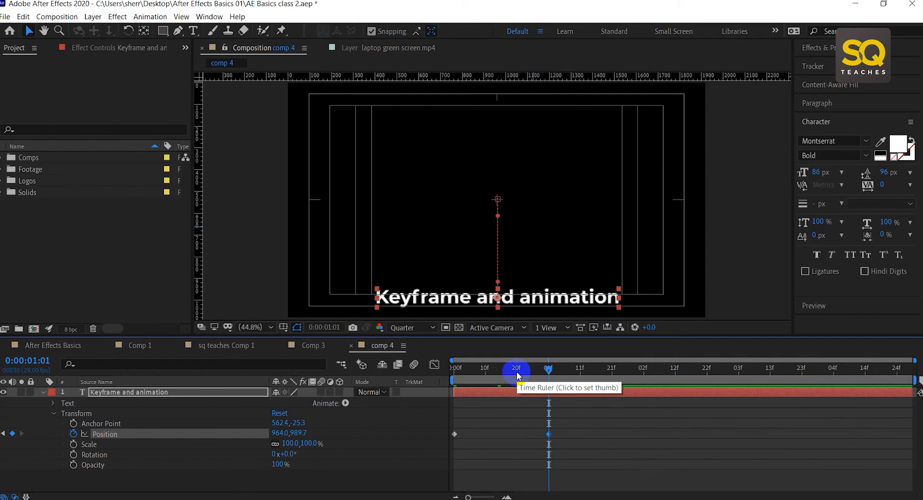
drag(530, 368, 439, 373)
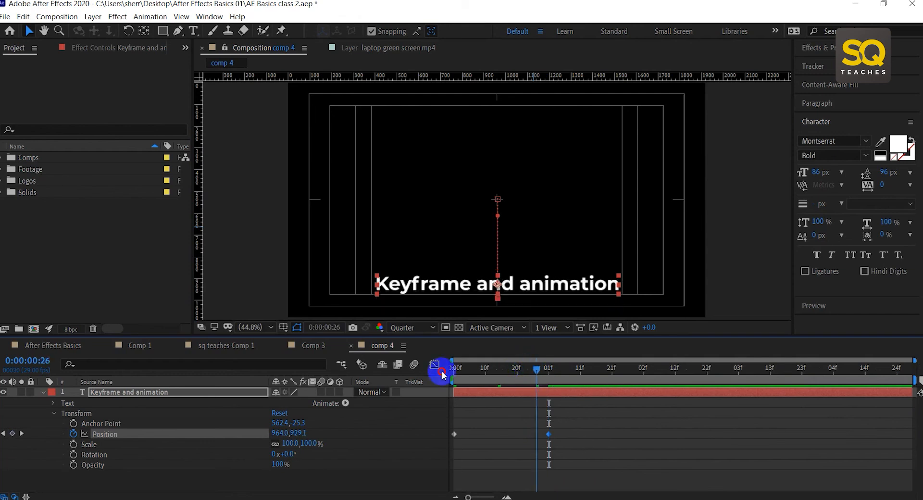
Delete the second Position keyframe and add a new one at 0:00:01:01 with the same position as the first.
click(549, 435)
click(551, 373)
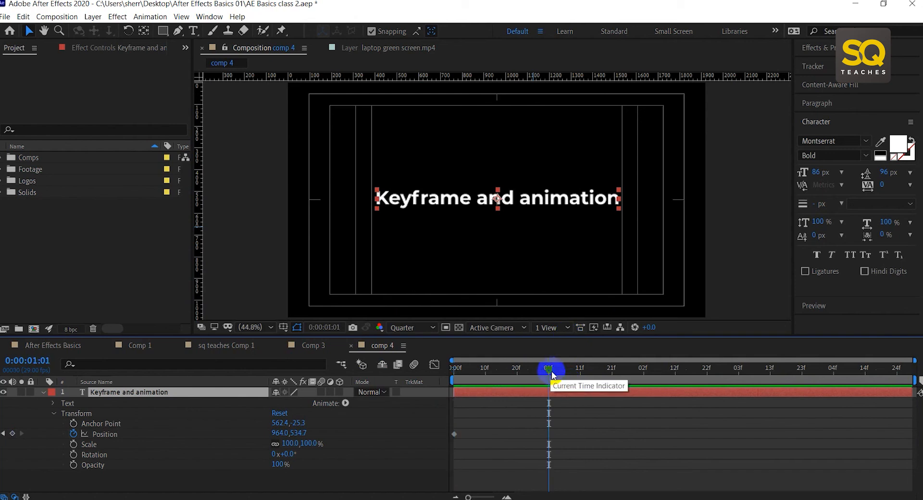
click(12, 434)
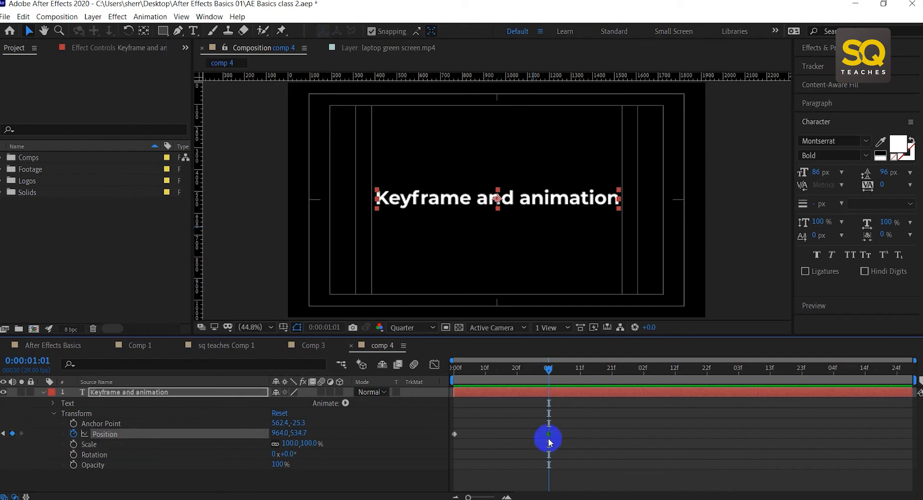
Preview the animation from 0:00:00:00 with two identical Position keyframes.
drag(478, 367, 404, 370)
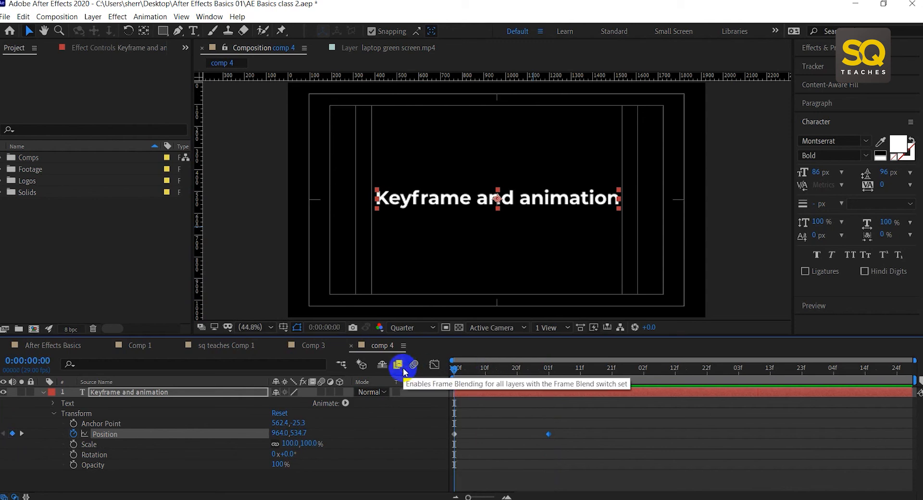
key(space)
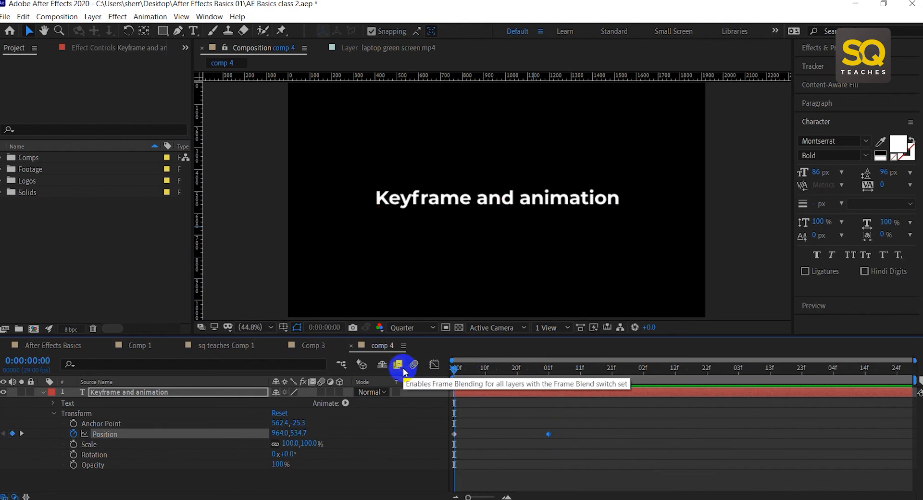
key(space)
key(space)
End the work area at about 0:00:01:10 and preview that range from the start.
click(579, 368)
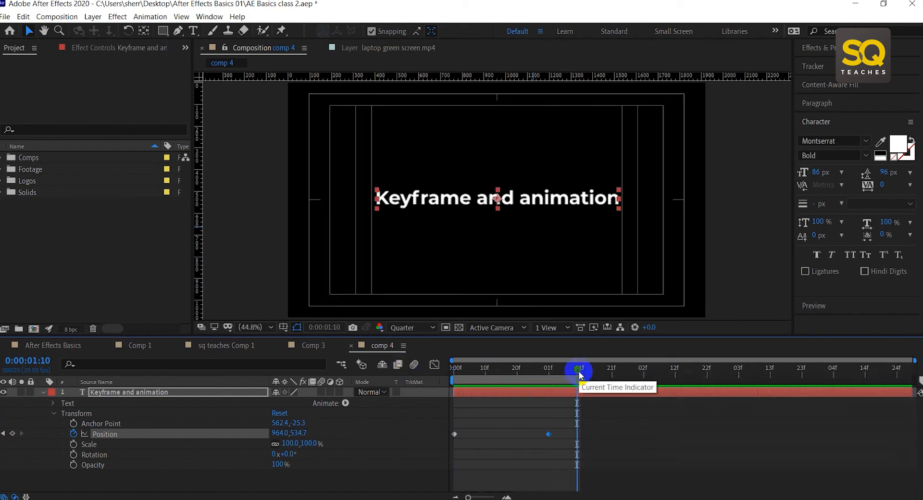
click(512, 368)
key(Home)
key(space)
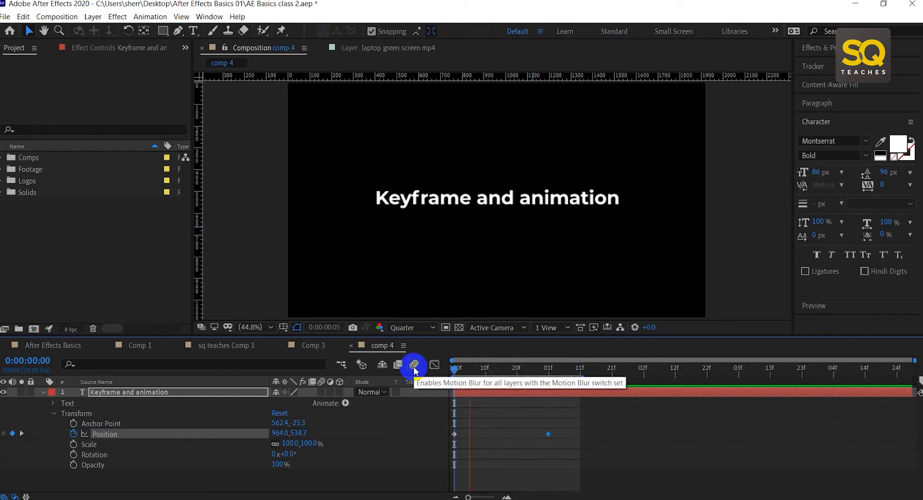
Extend the work area to about 0:00:03:00 and move the second Position keyframe to 0:00:02:12.
click(549, 368)
drag(587, 380, 734, 380)
click(596, 369)
drag(548, 434, 675, 434)
click(675, 371)
drag(675, 374, 676, 374)
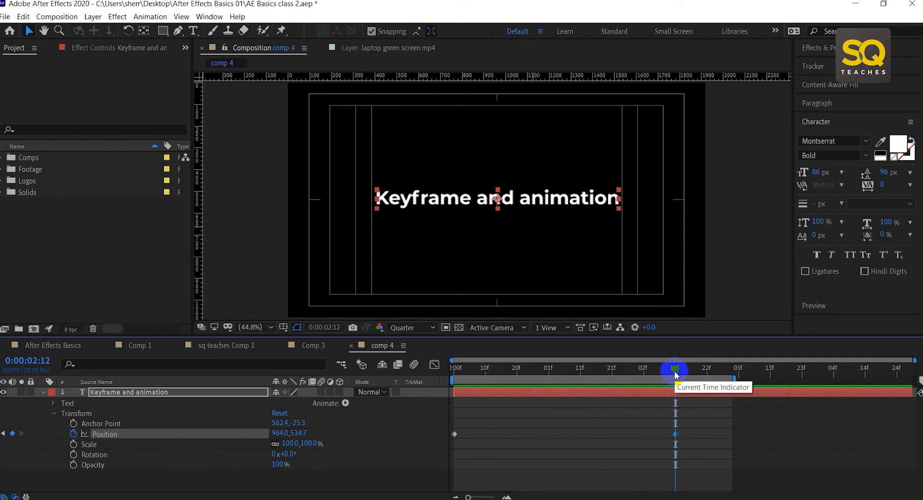
Set the text's Y position to 997.7 at the 0:00:02:12 keyframe, then preview and scrub through the movement.
click(302, 433)
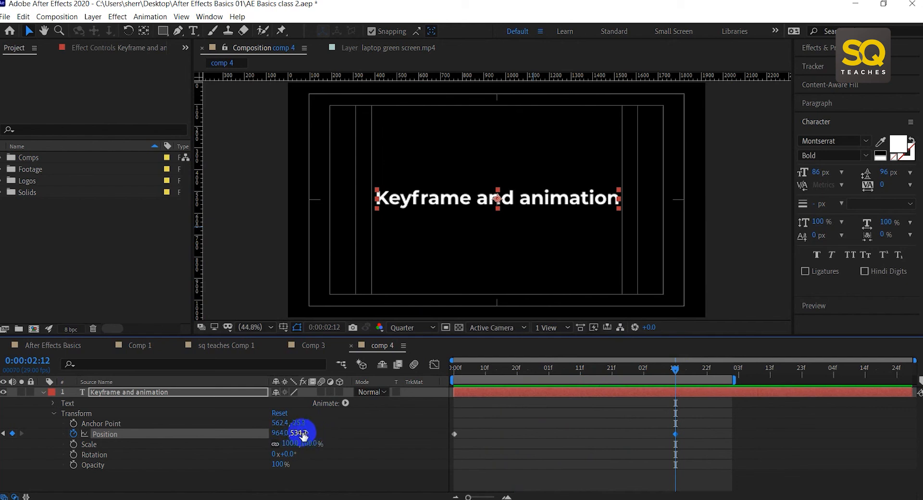
drag(302, 433, 555, 444)
key(space)
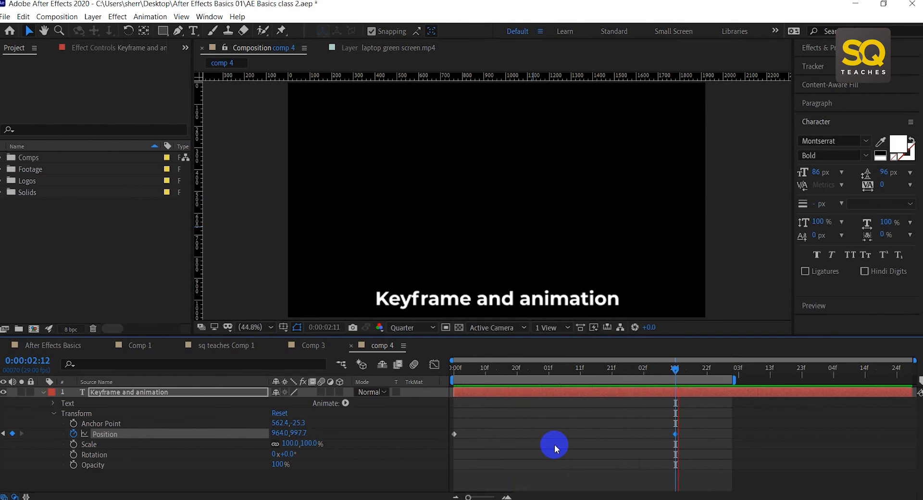
key(space)
click(548, 369)
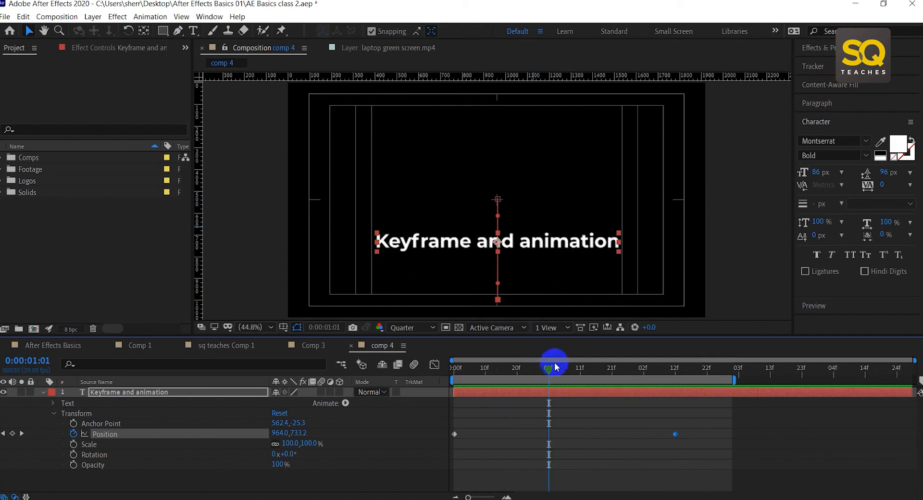
click(675, 369)
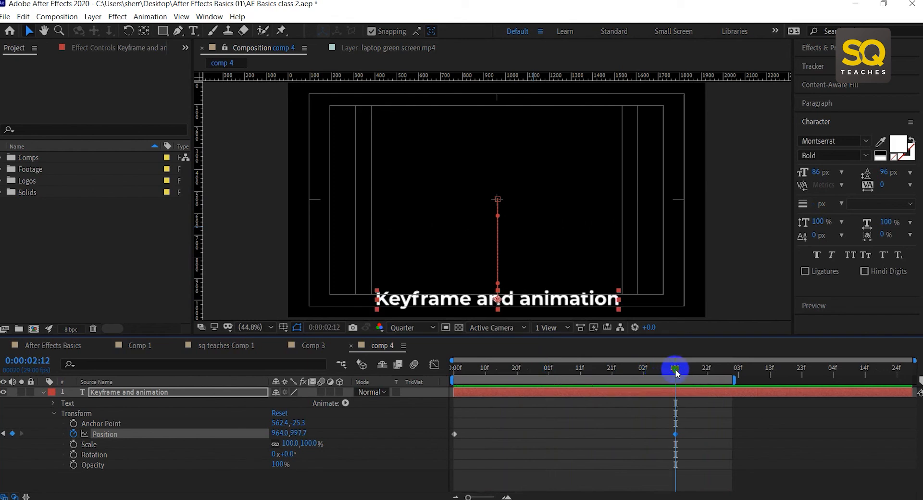